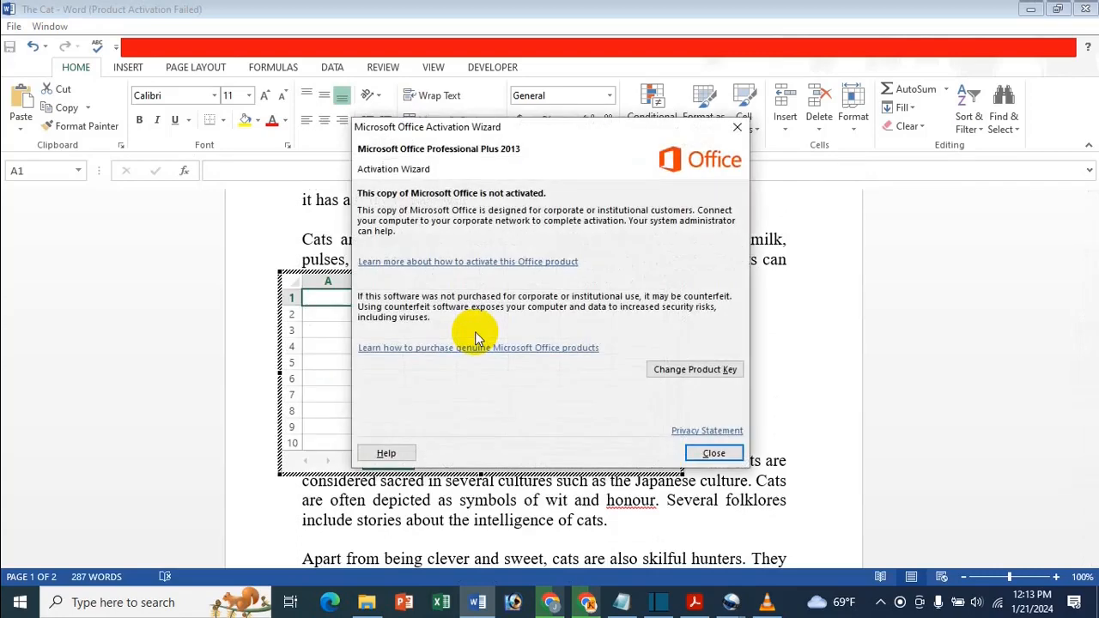
Step: Dismiss the activation notices and view a blank, maximized Excel workbook for comparison before returning to the Word document
click(716, 455)
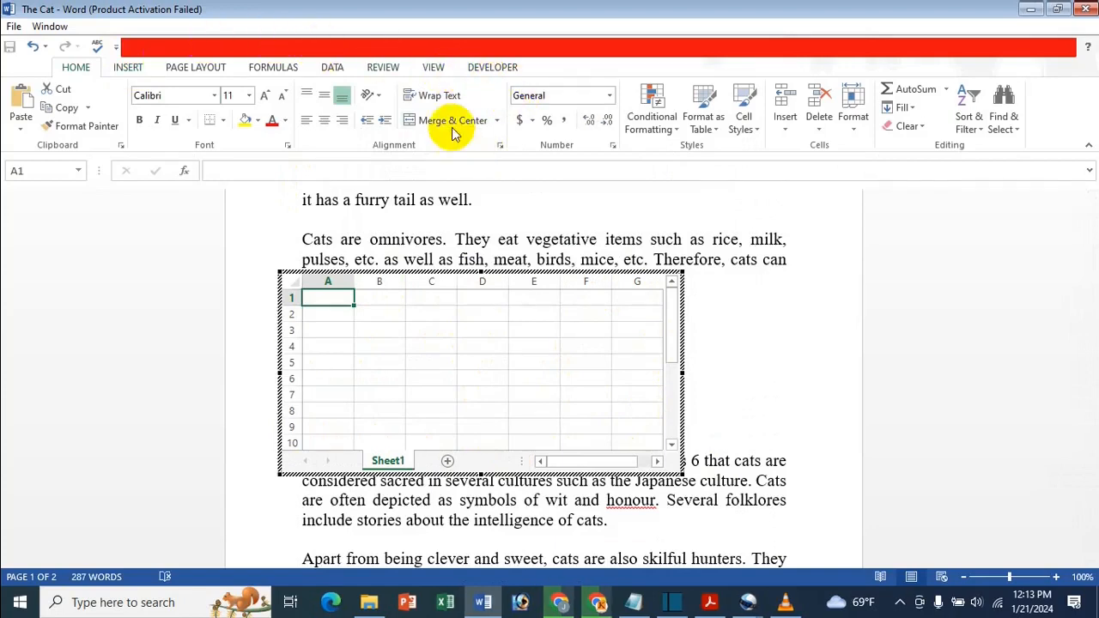
click(436, 604)
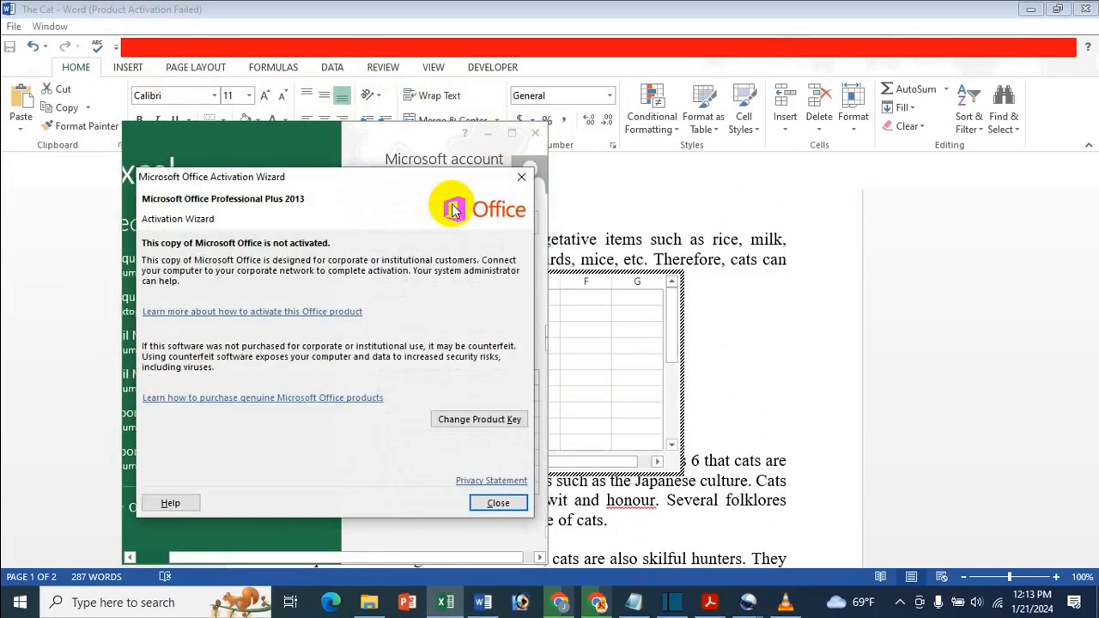
click(521, 178)
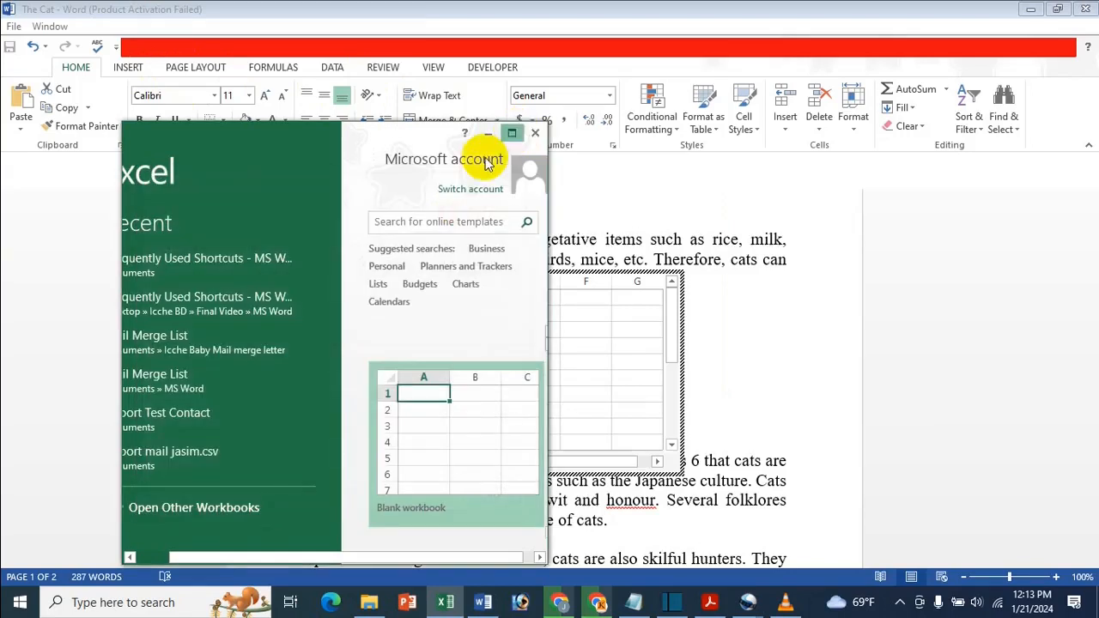
click(512, 132)
click(377, 207)
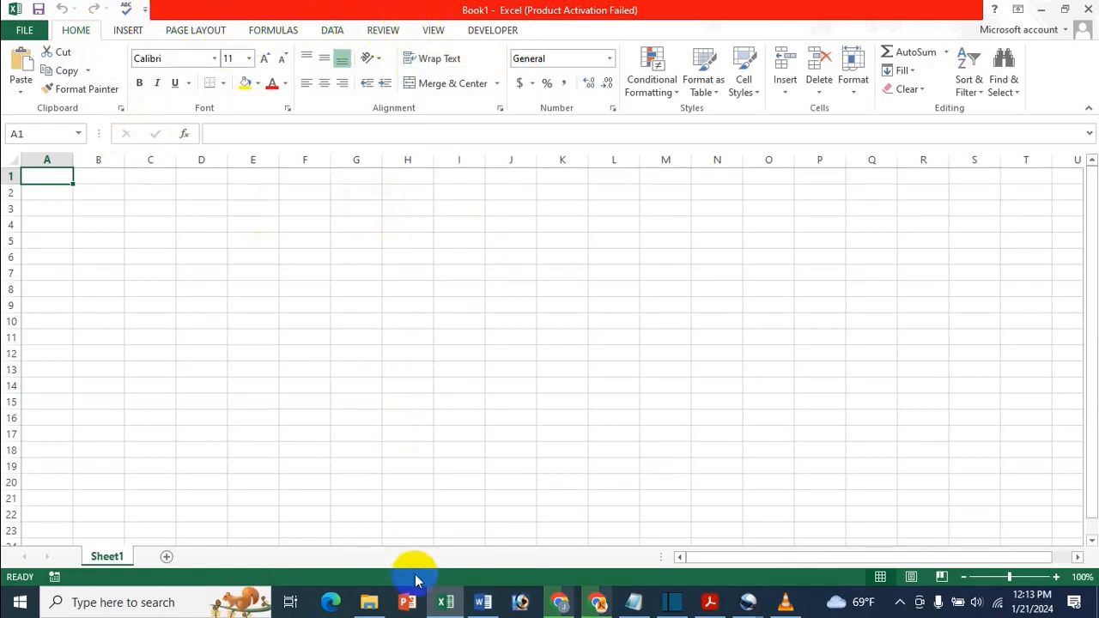
click(482, 602)
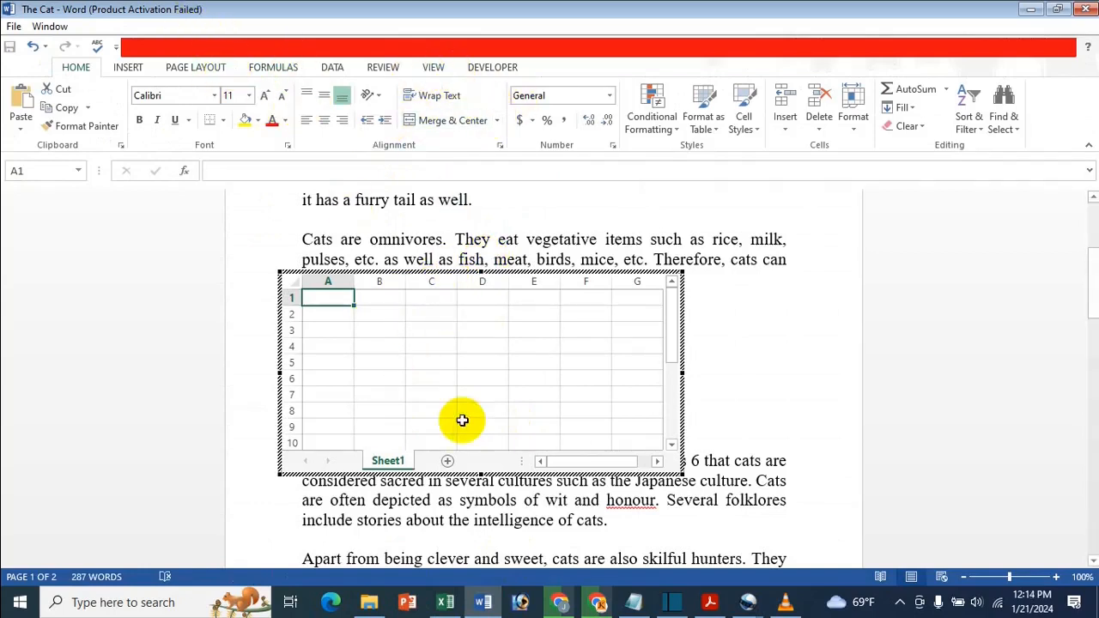
Step: Enter the values 10, 20 and 60 in cells A3 to A5 of the embedded worksheet
click(447, 333)
click(330, 333)
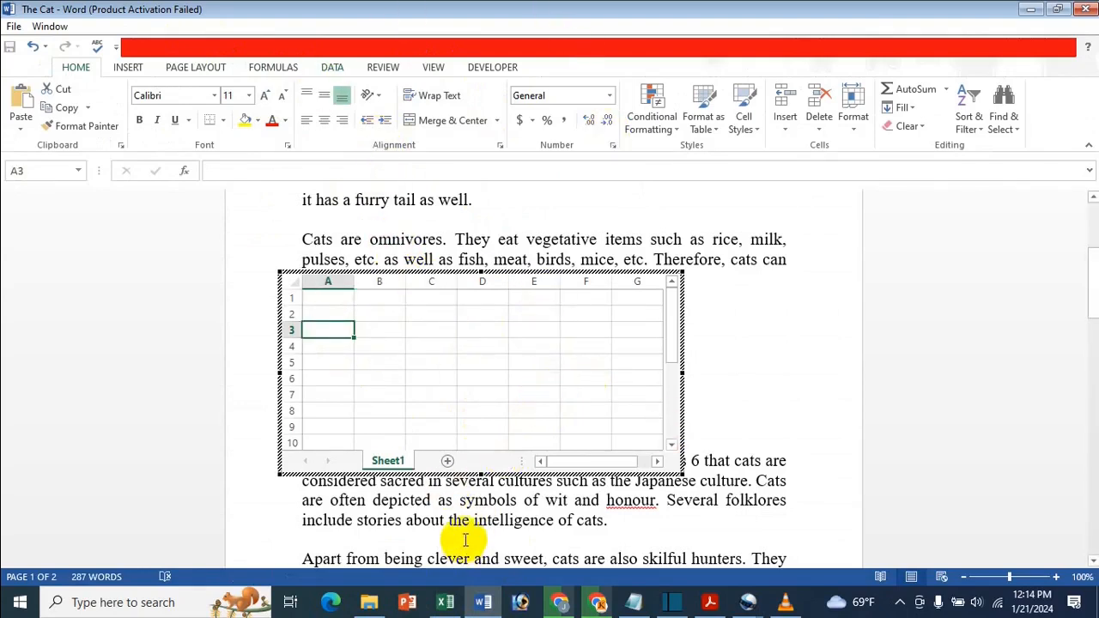
click(464, 378)
click(341, 331)
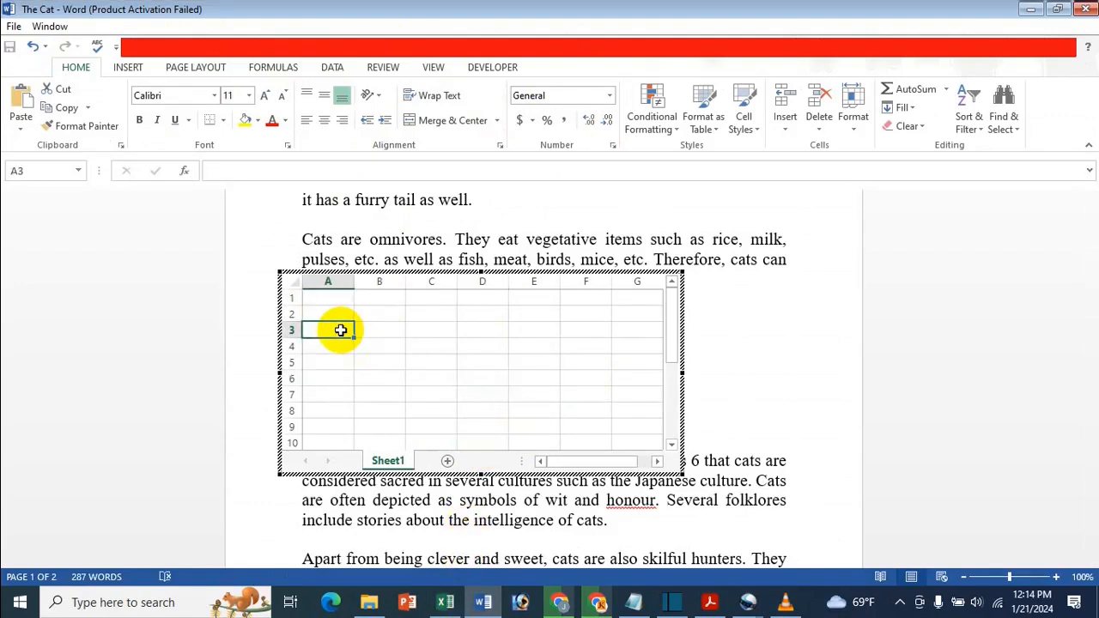
text(10)
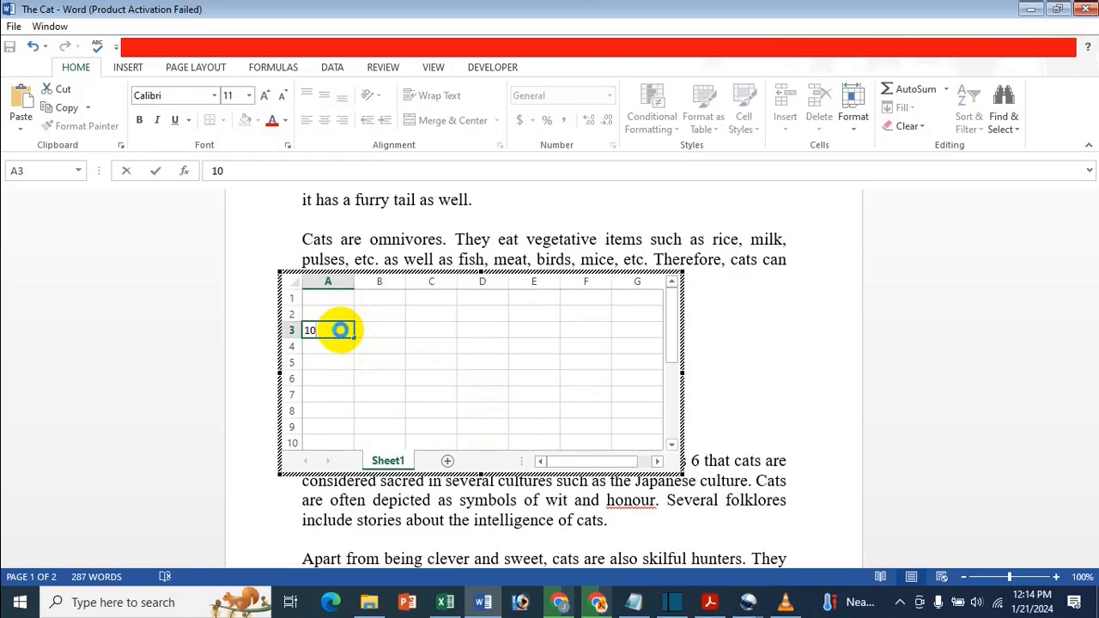
key(Return)
text(20)
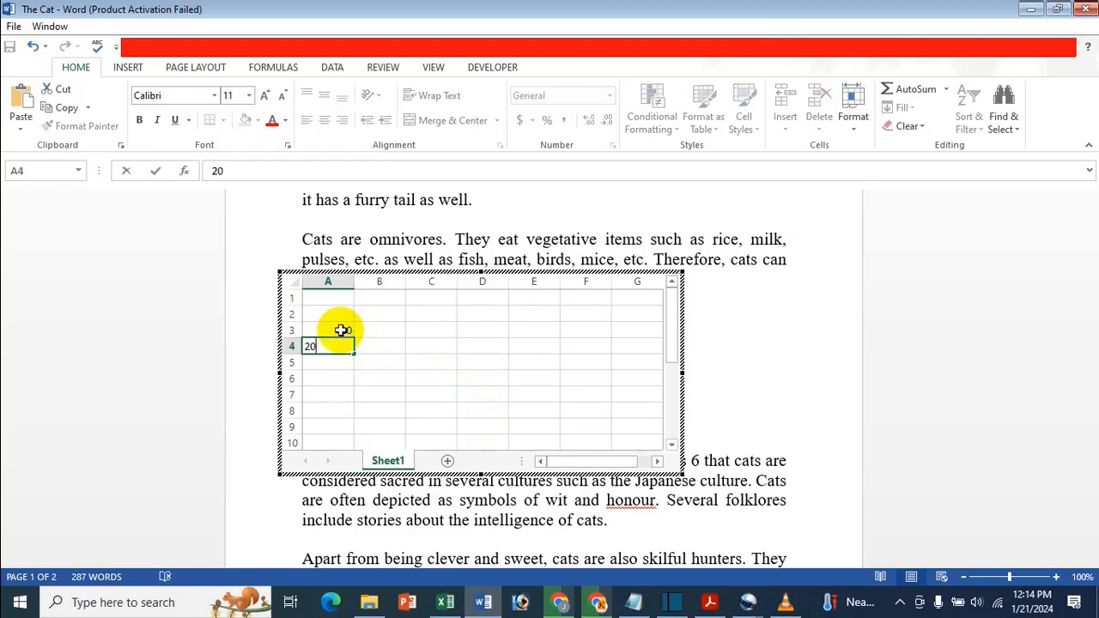
key(Return)
text(60)
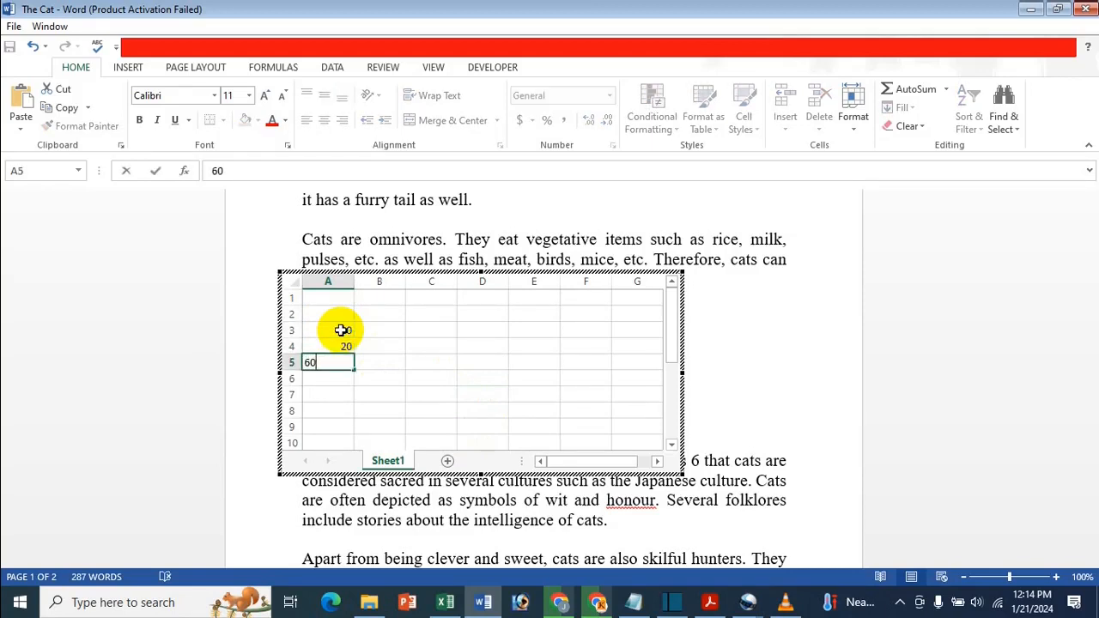
click(371, 331)
Step: Try to total the values by entering =sum in cell A6, and clear the cell
click(341, 378)
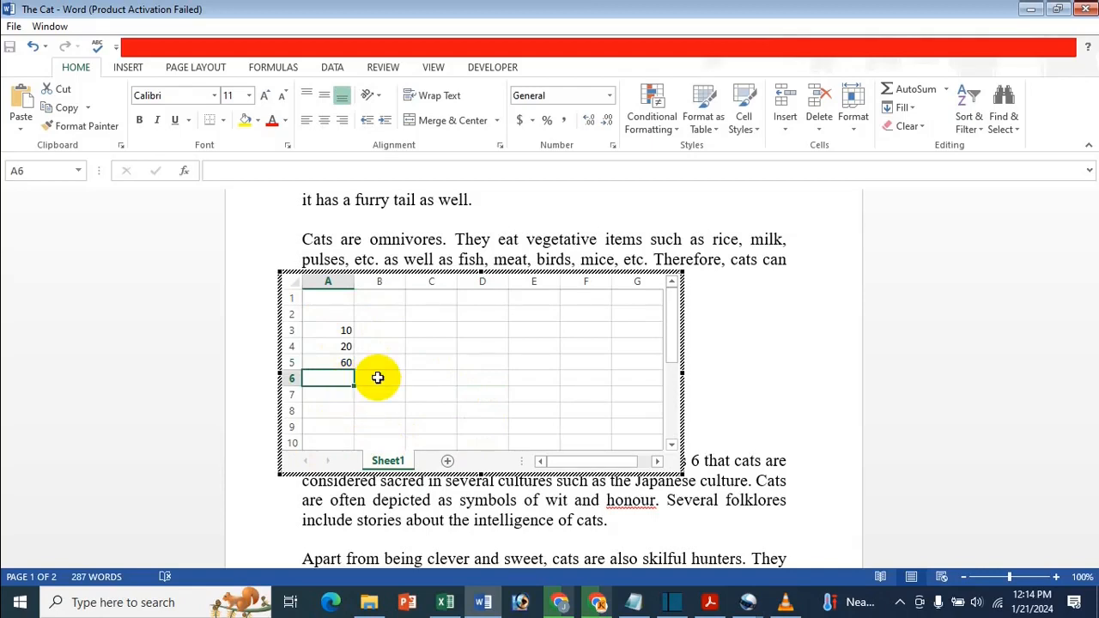
text(=s)
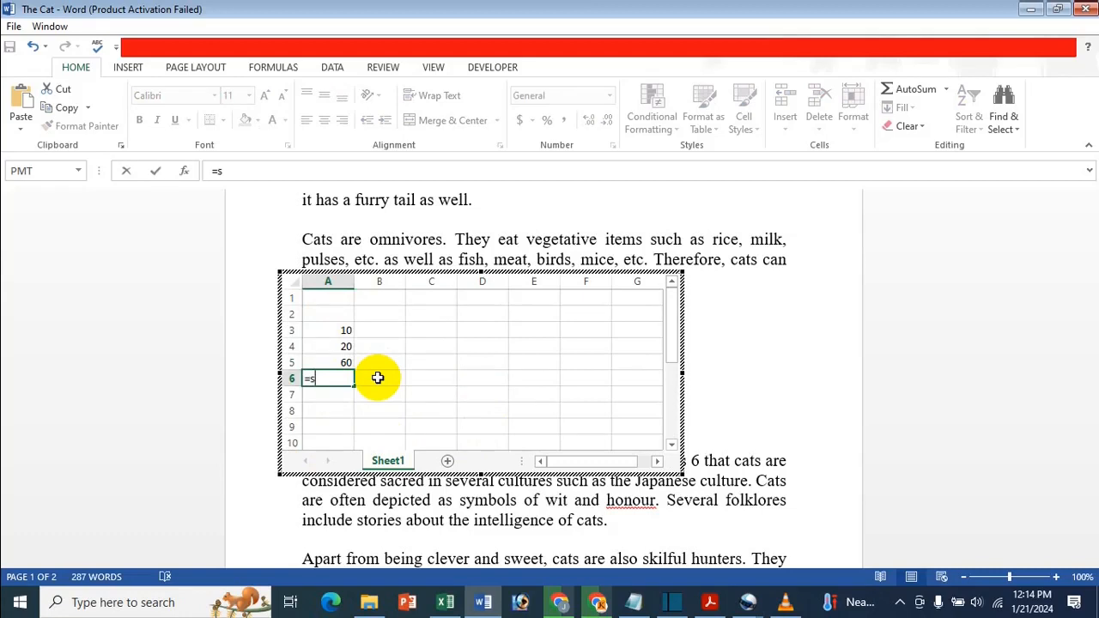
text(um)
key(Return)
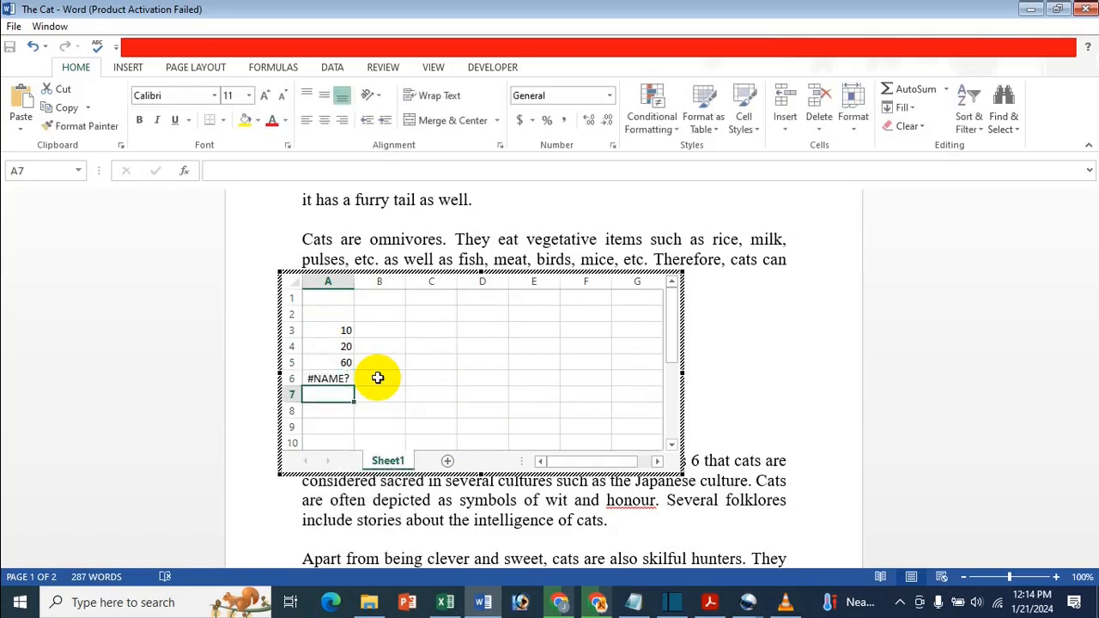
click(330, 378)
key(Delete)
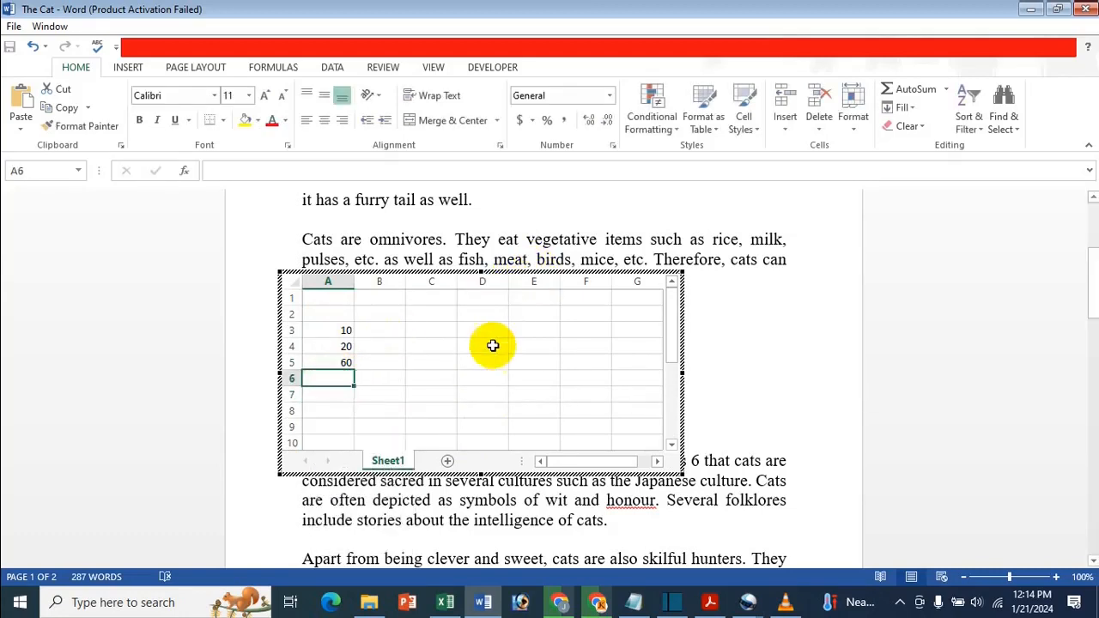
Step: Total A3:A5 with AutoSum in cell A6 and leave the embedded worksheet
click(913, 94)
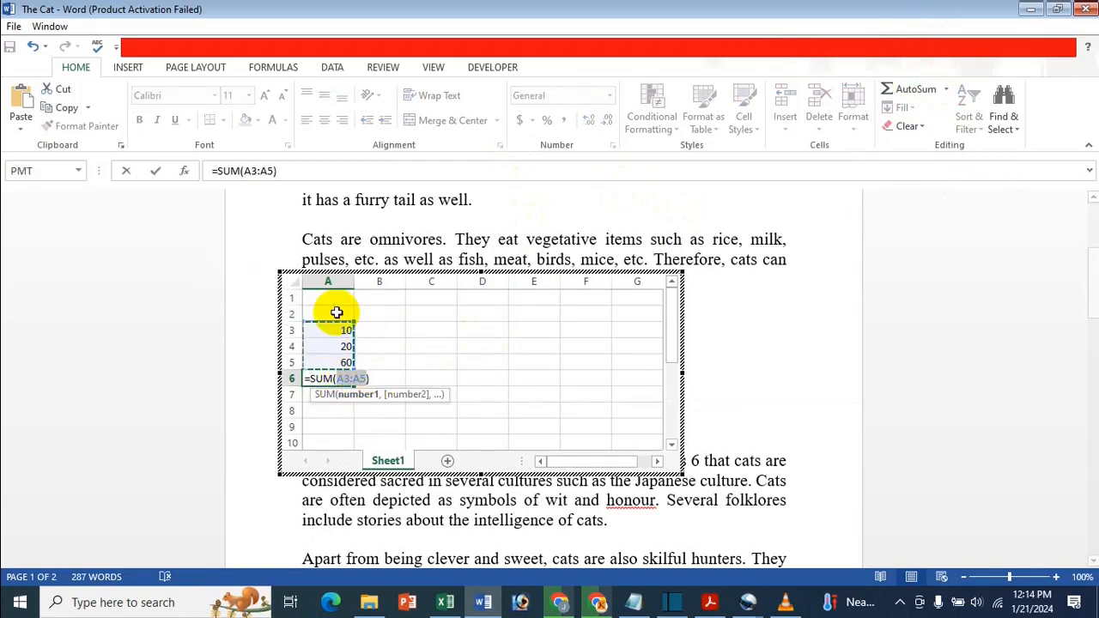
key(Return)
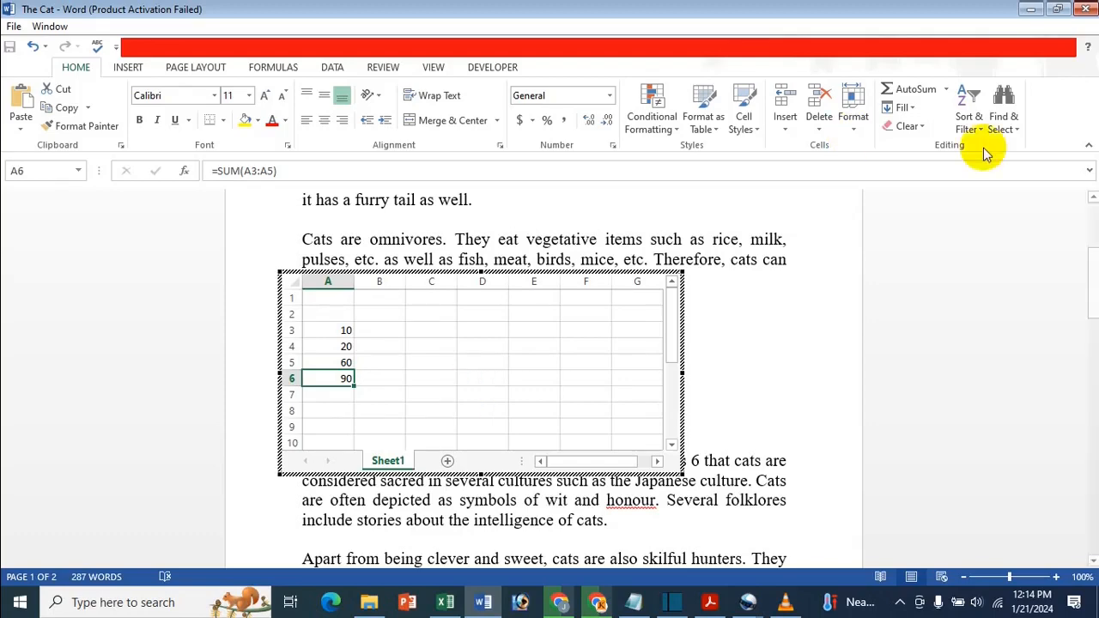
click(947, 300)
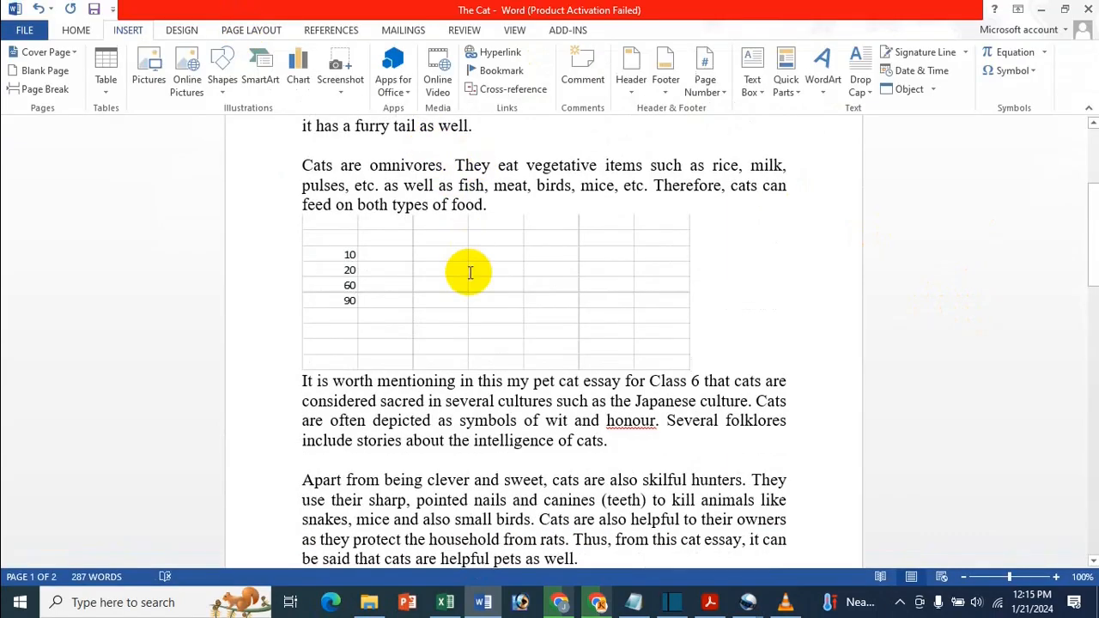
Step: Reopen the embedded worksheet and resize its frame to show only columns A to D and rows 1 to 8, then return to the document
click(470, 273)
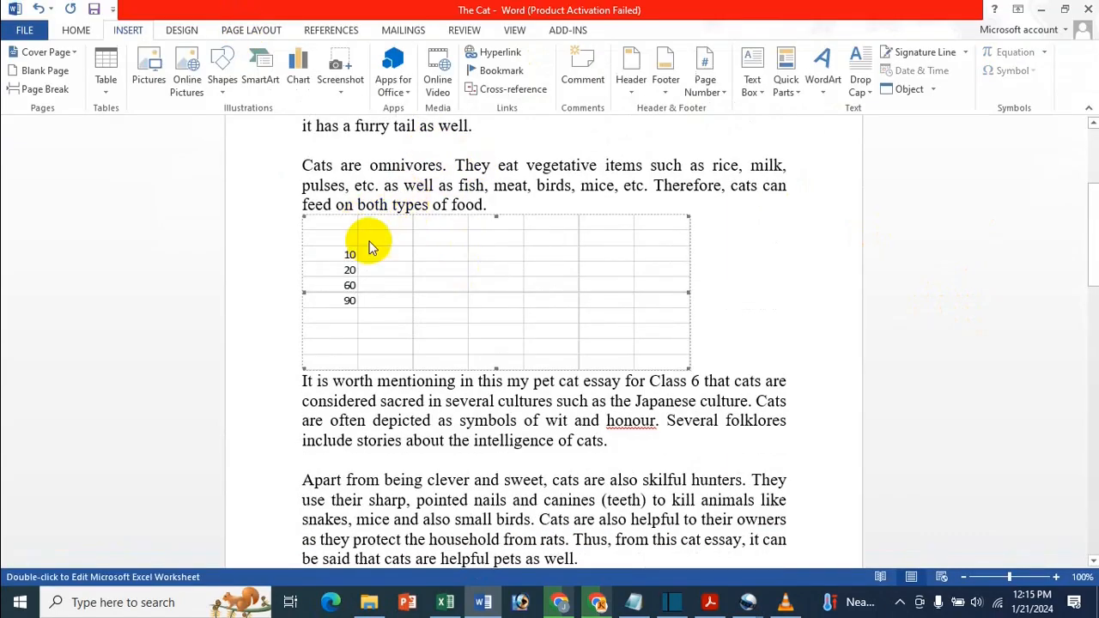
double_click(432, 252)
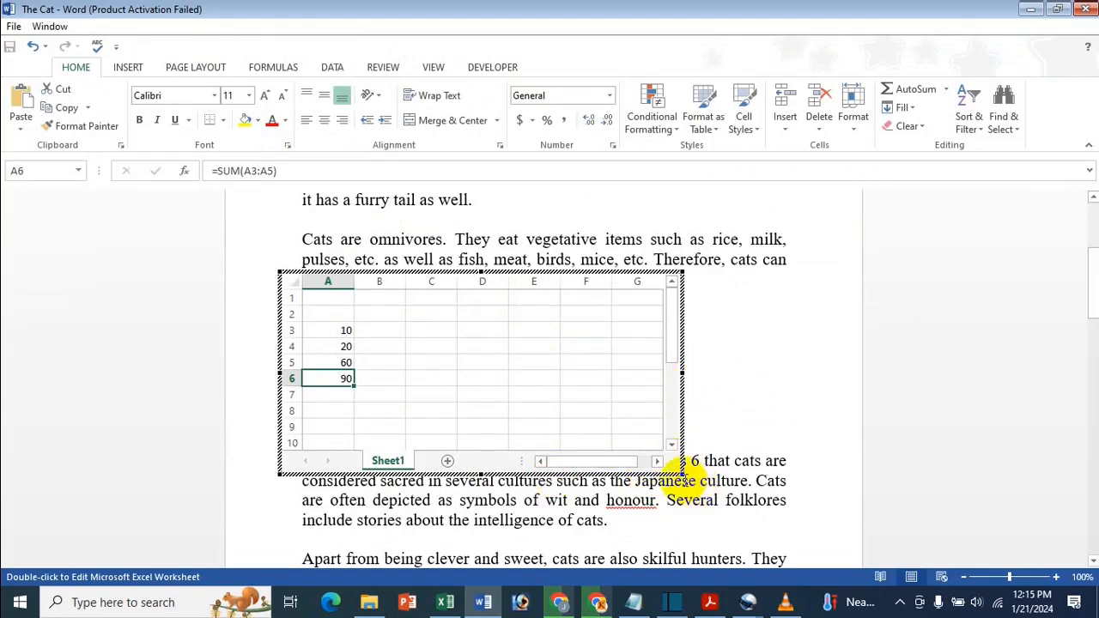
drag(678, 471, 529, 409)
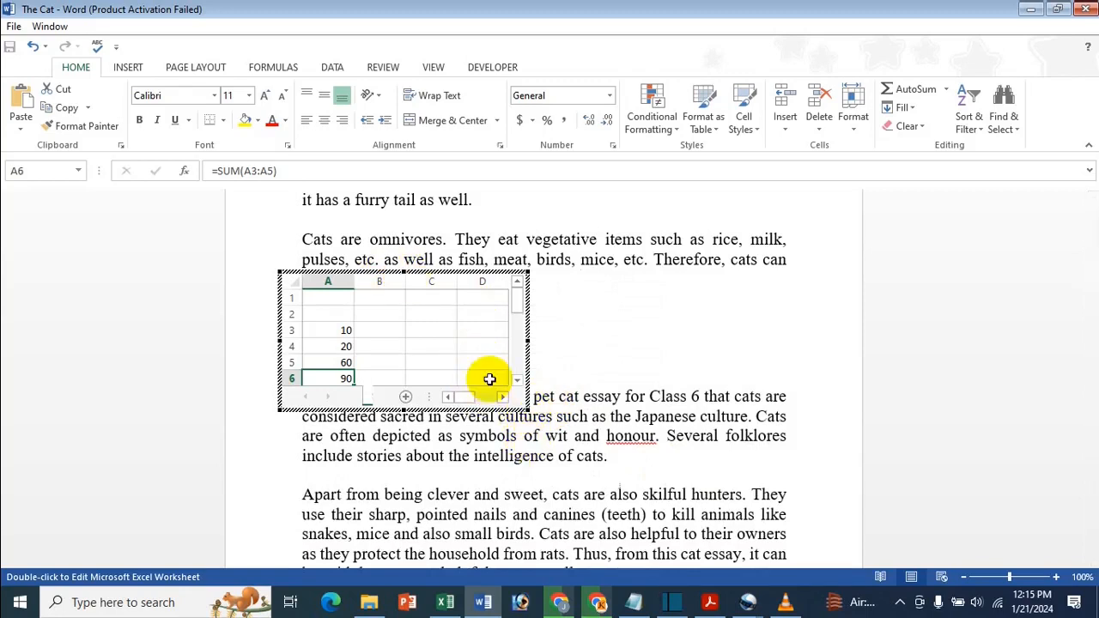
drag(404, 276, 404, 302)
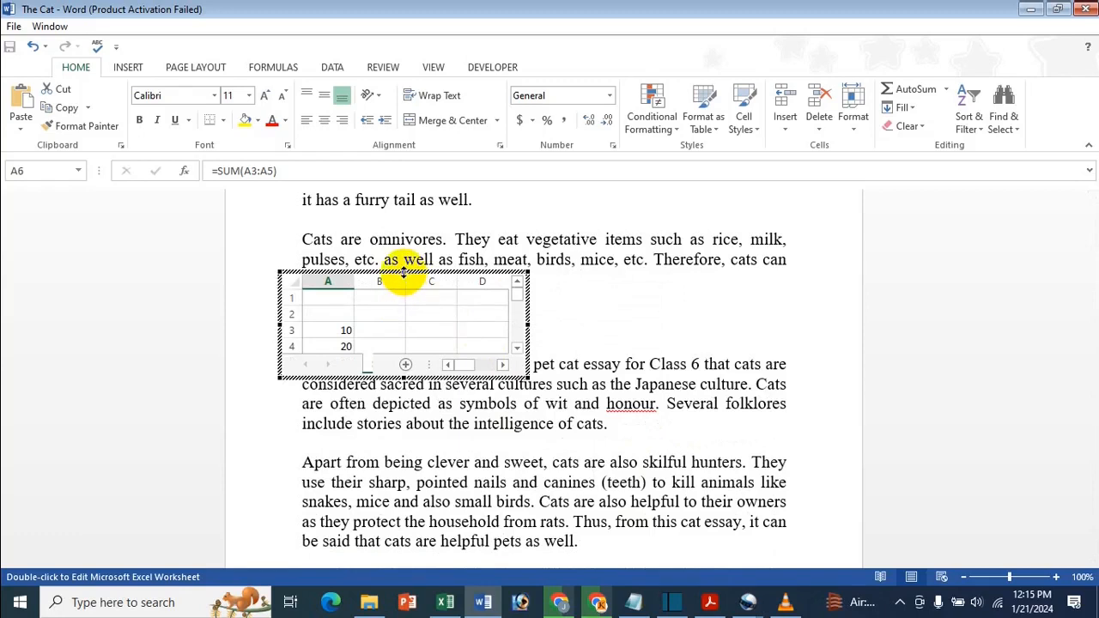
mouse_move(403, 271)
mouse_down()
mouse_move(415, 225)
mouse_move(422, 275)
mouse_up()
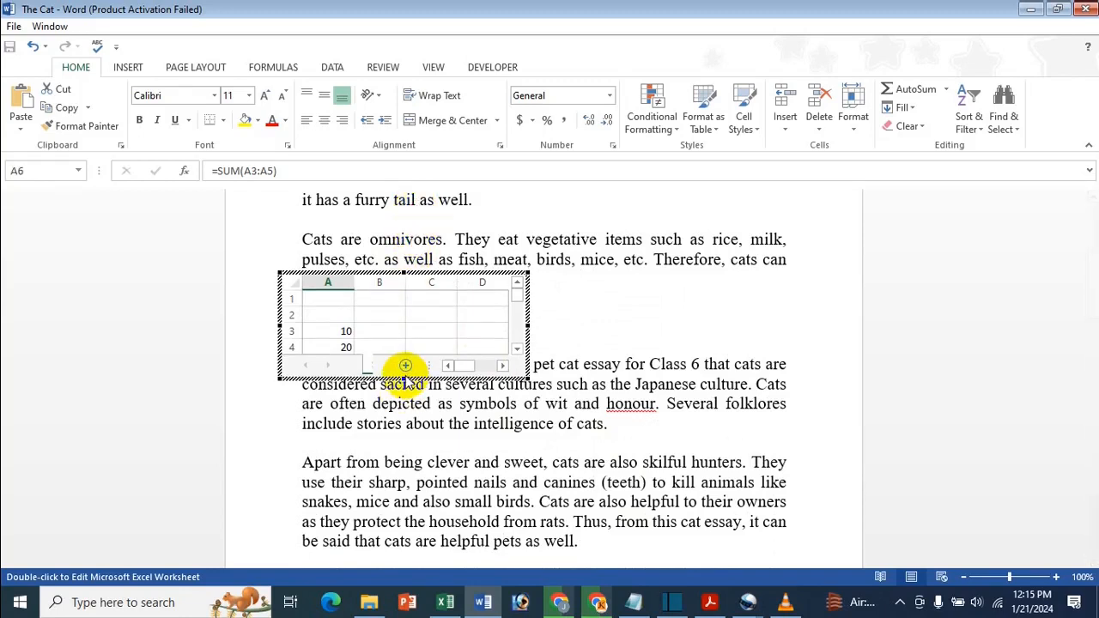
drag(403, 378, 417, 411)
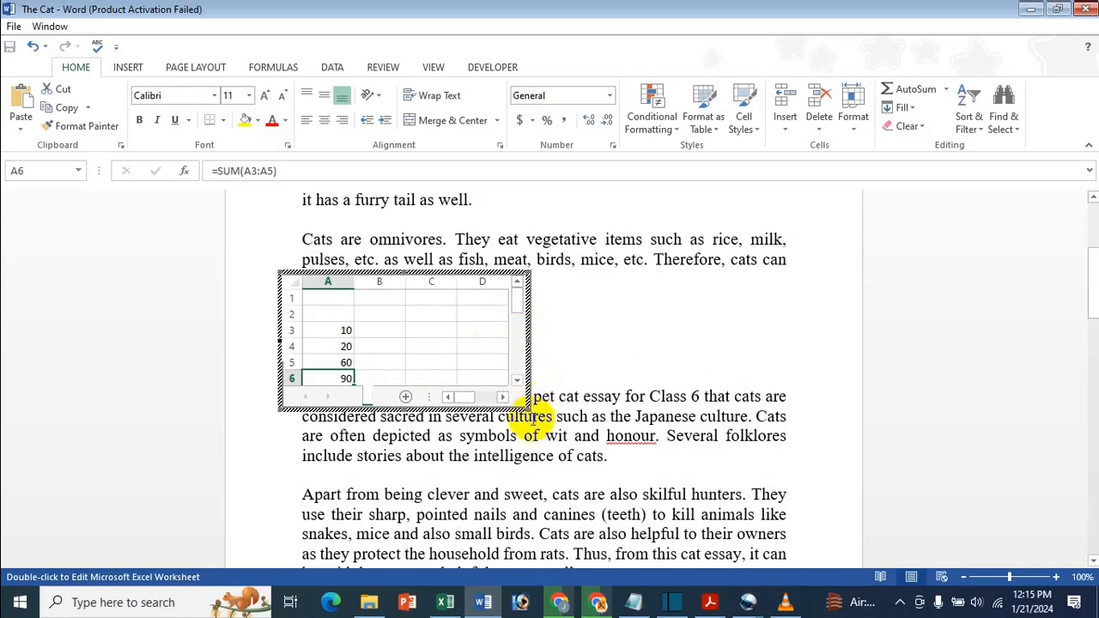
drag(522, 398, 532, 444)
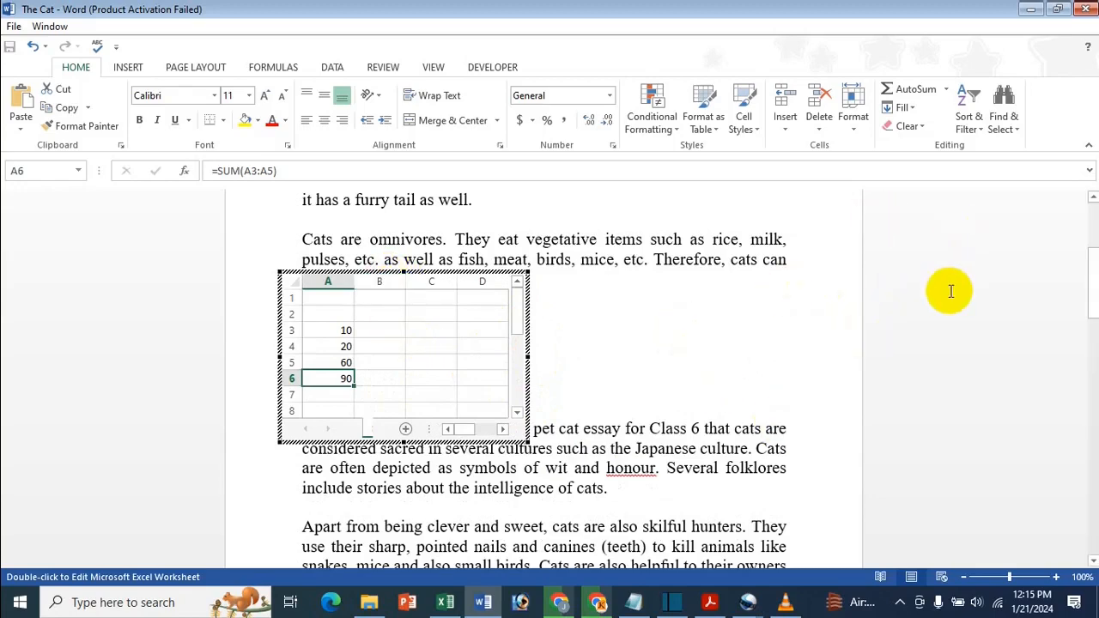
click(724, 309)
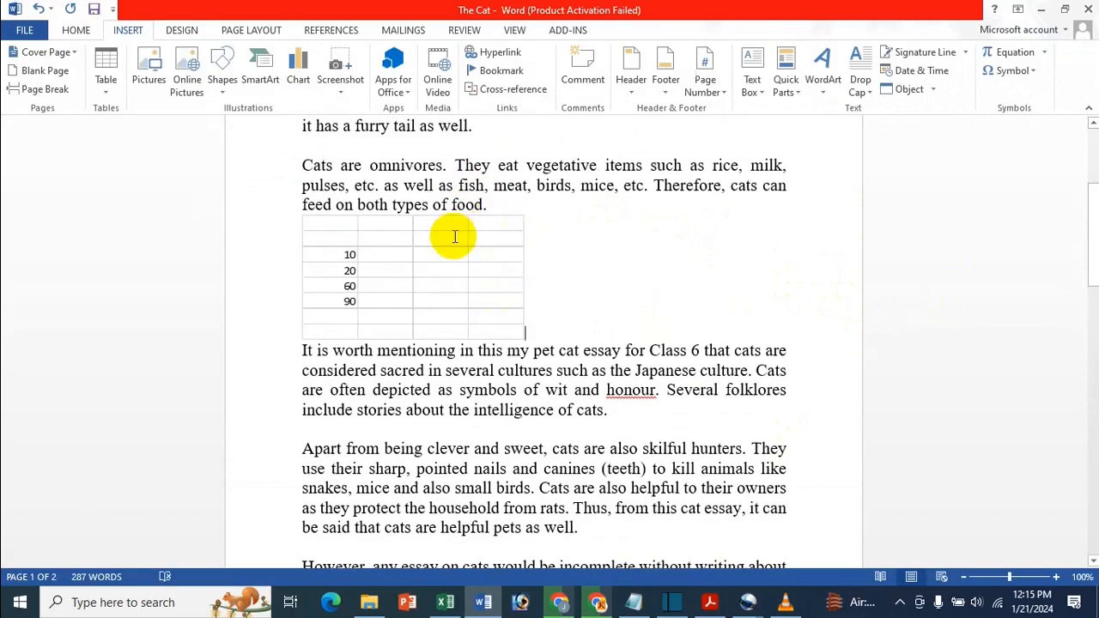
Step: Center the embedded worksheet horizontally between the essay's paragraphs
click(455, 237)
click(80, 31)
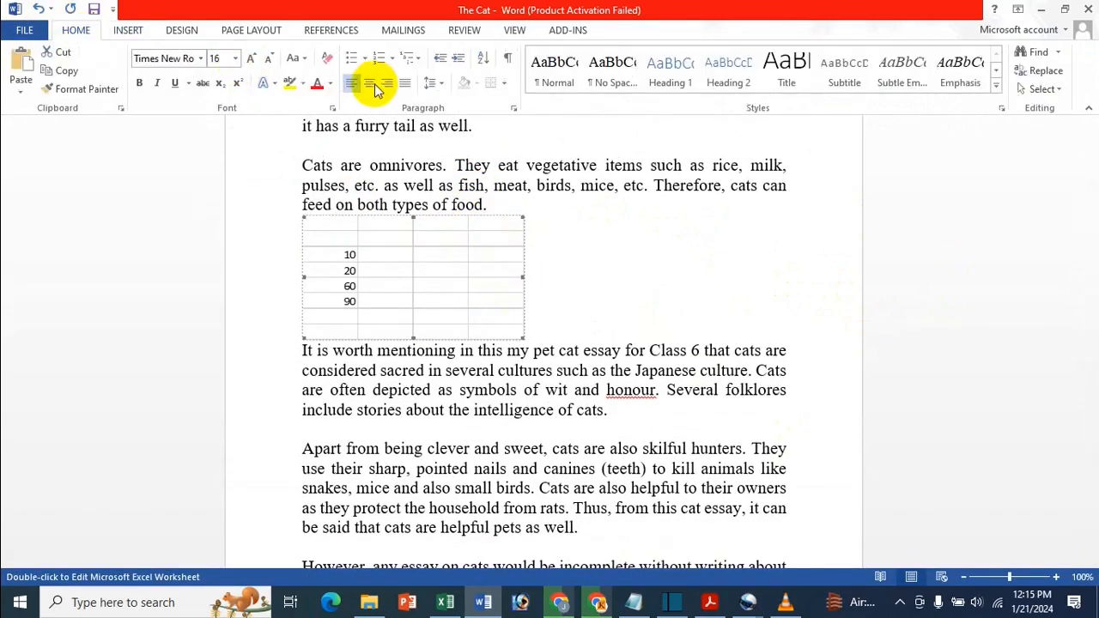
click(377, 84)
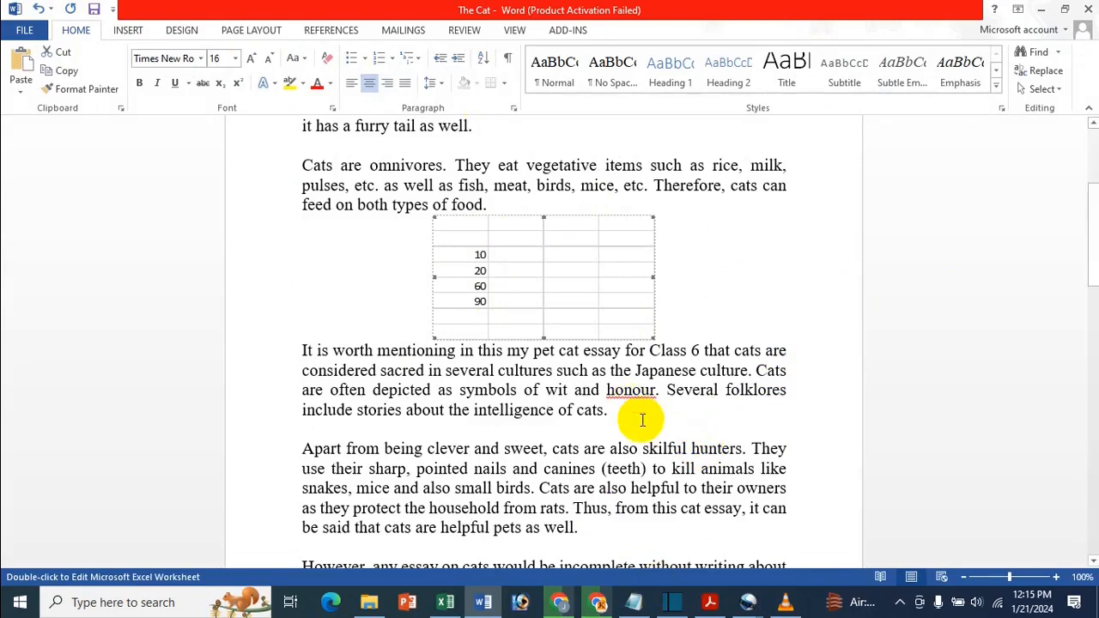
Step: Examine the embedded worksheet in the print preview at 90% zoom and return to the document
scroll(655, 425, up, 5)
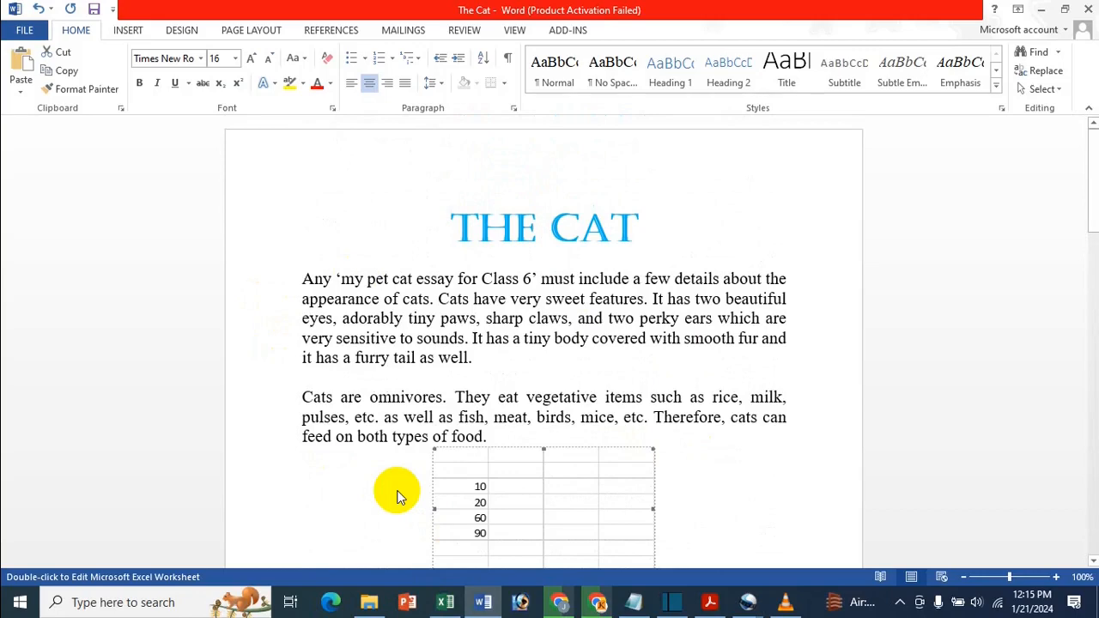
key(ctrl+p)
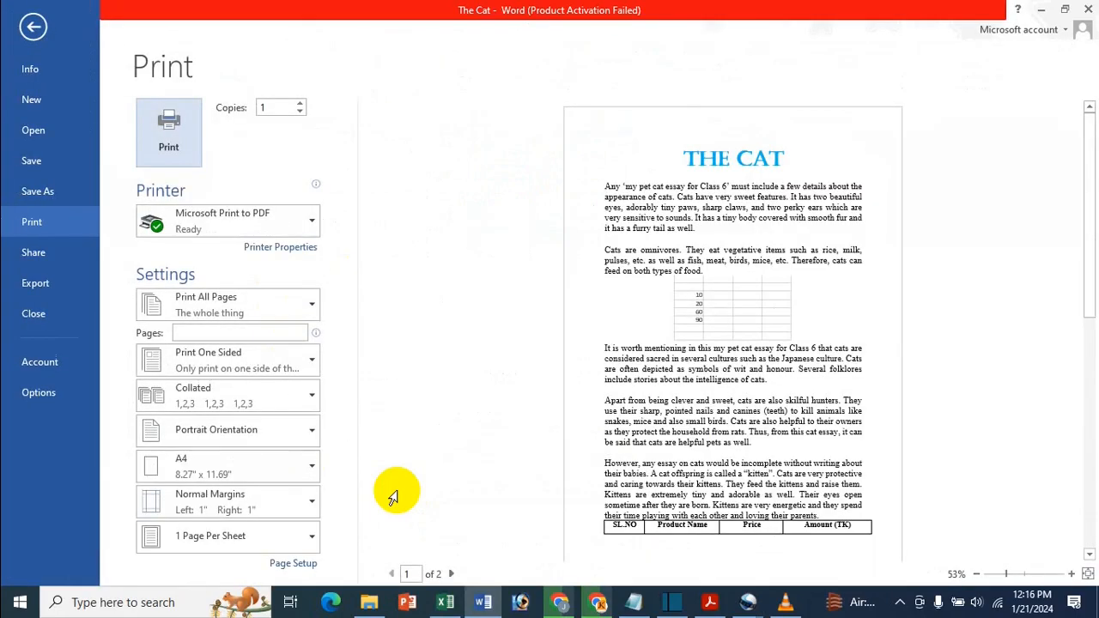
click(1072, 574)
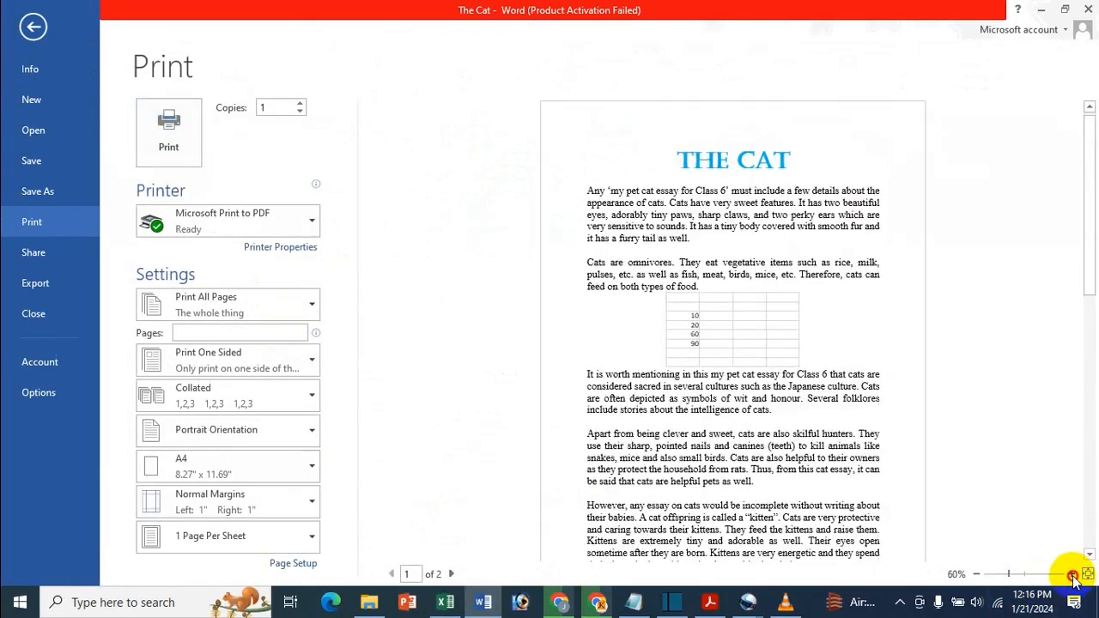
click(1072, 574)
click(1072, 574)
click(1071, 573)
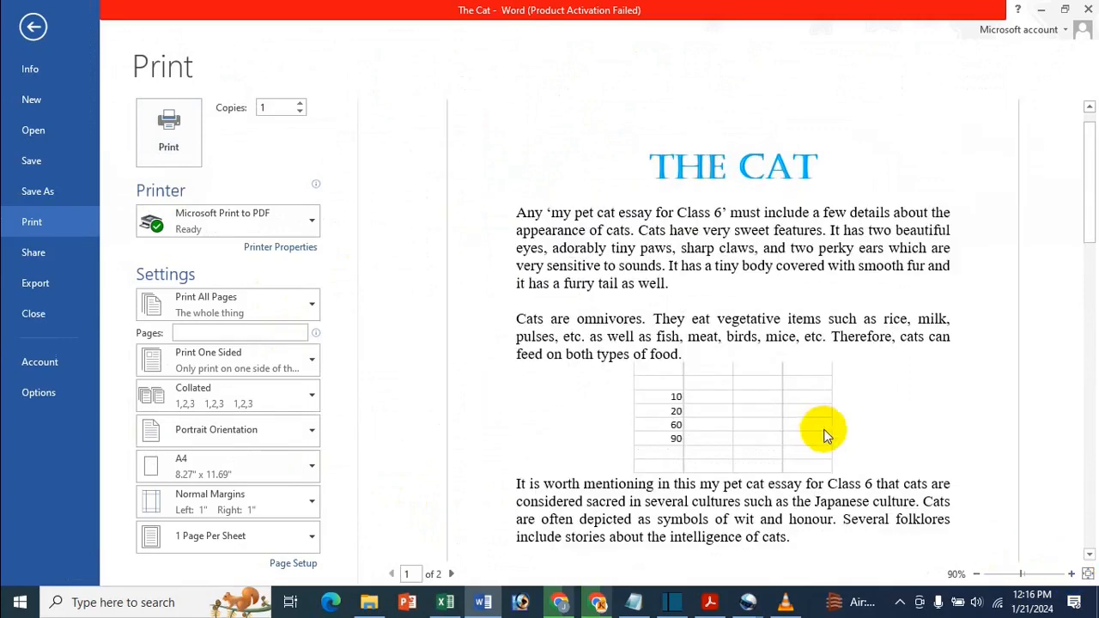
scroll(832, 389, down, 1)
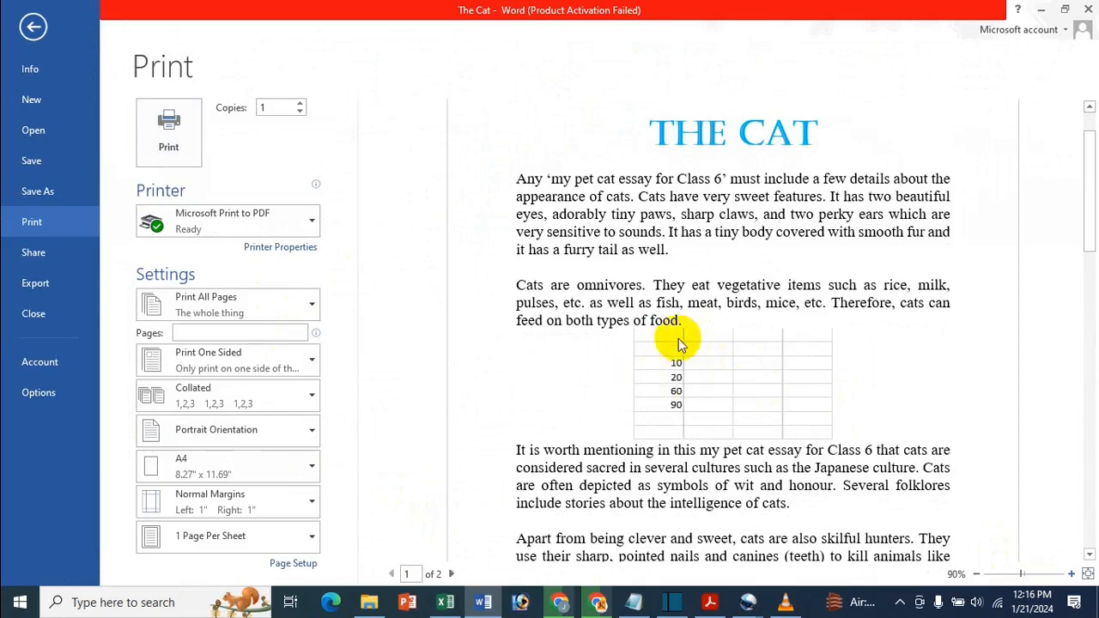
click(33, 27)
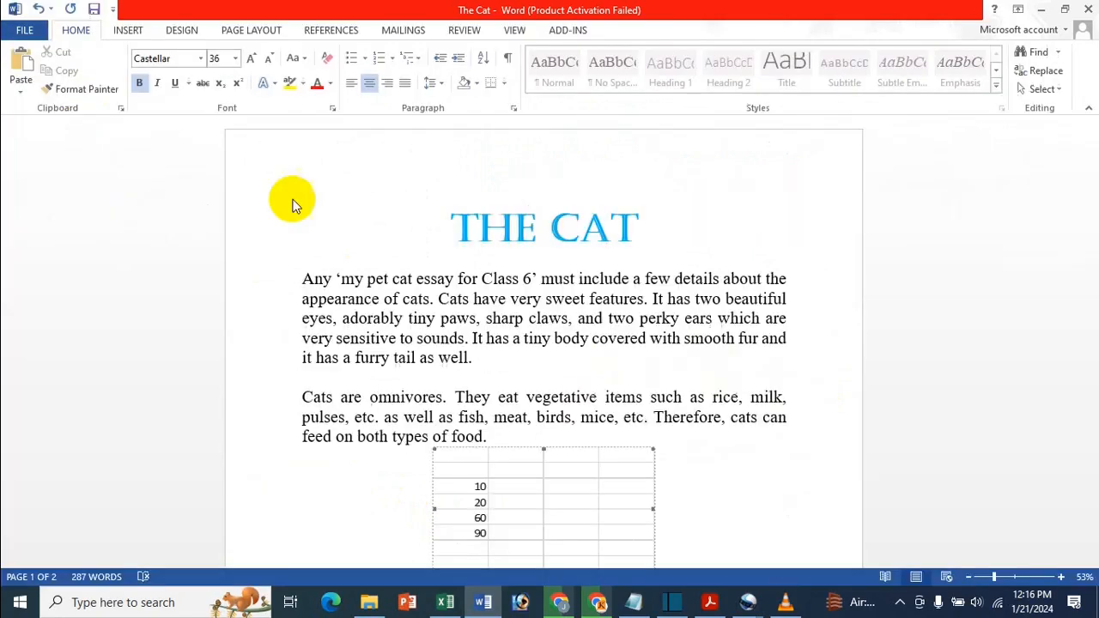
Step: Reopen the embedded worksheet for editing, hide its gridlines, and return to the document
click(455, 513)
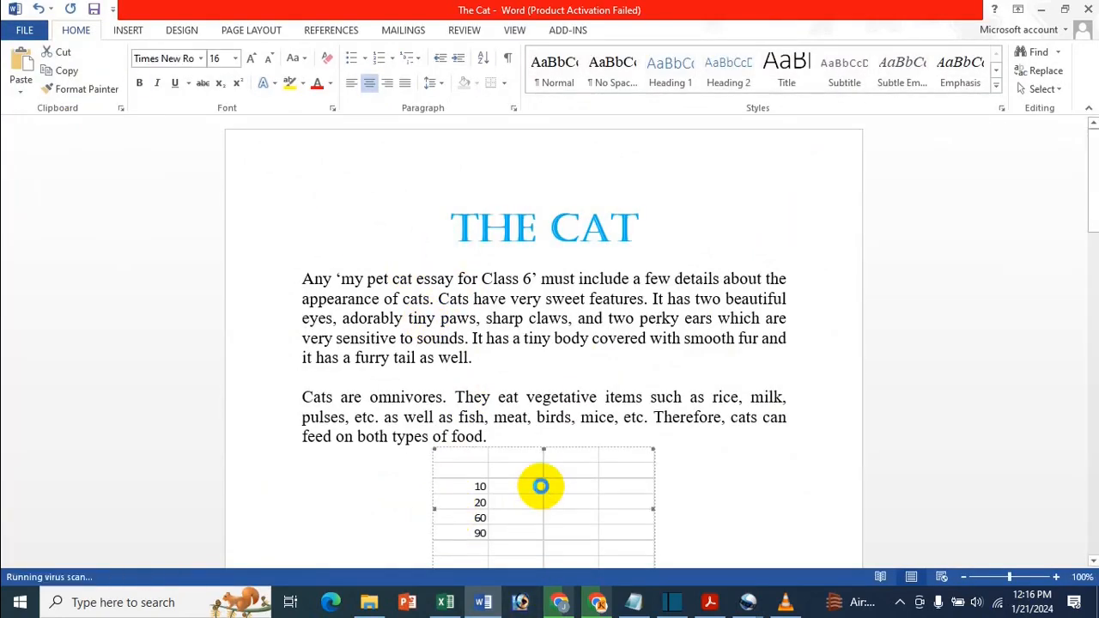
double_click(540, 486)
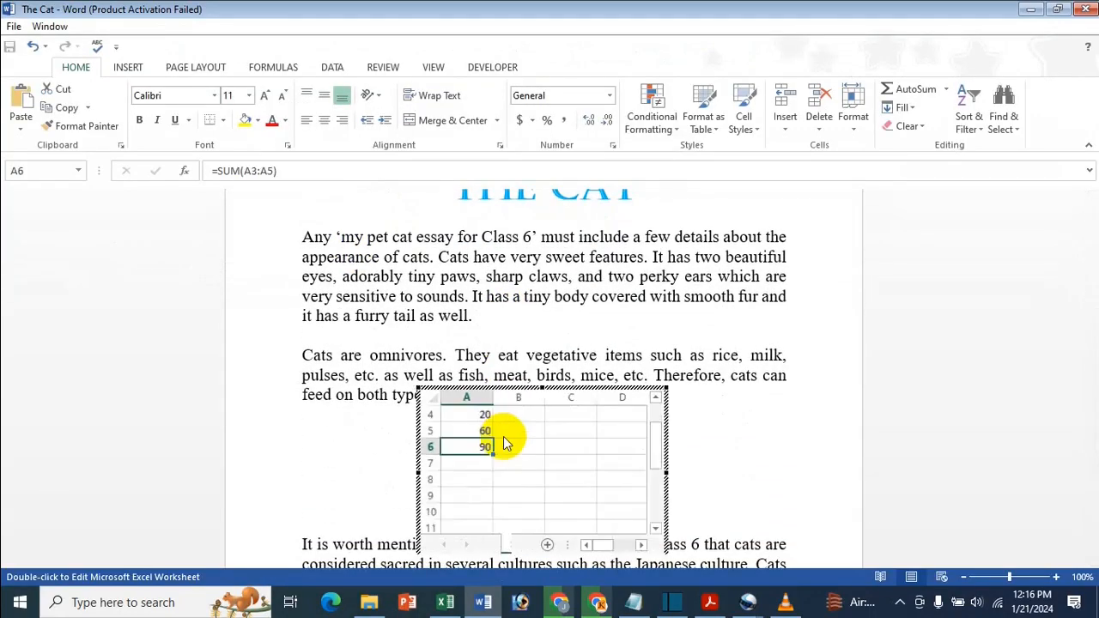
scroll(504, 443, up, 1)
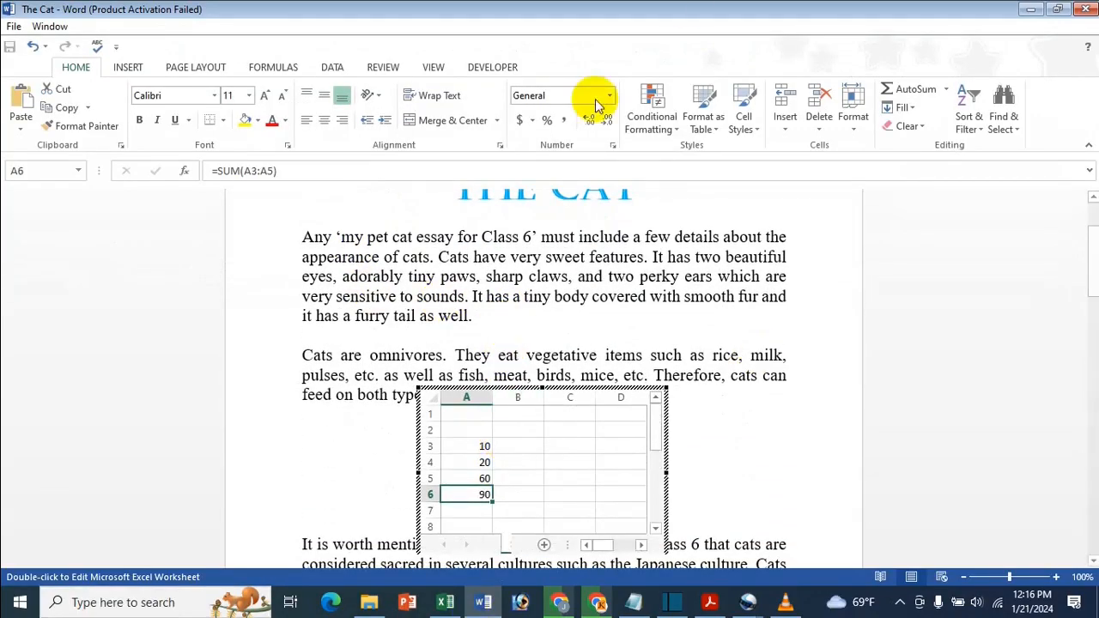
click(433, 67)
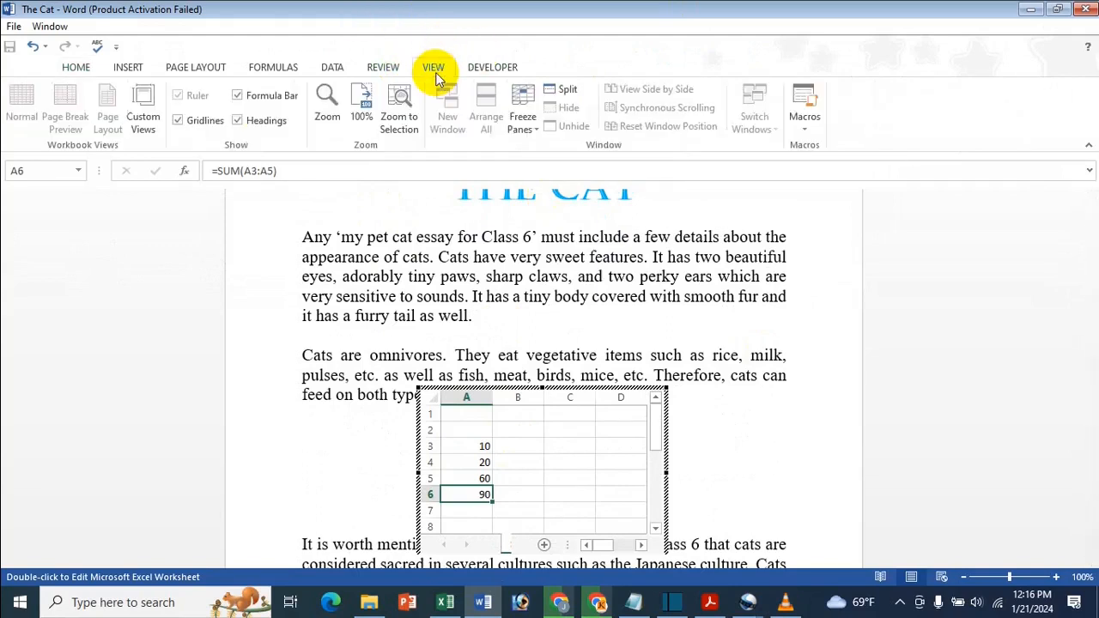
click(207, 120)
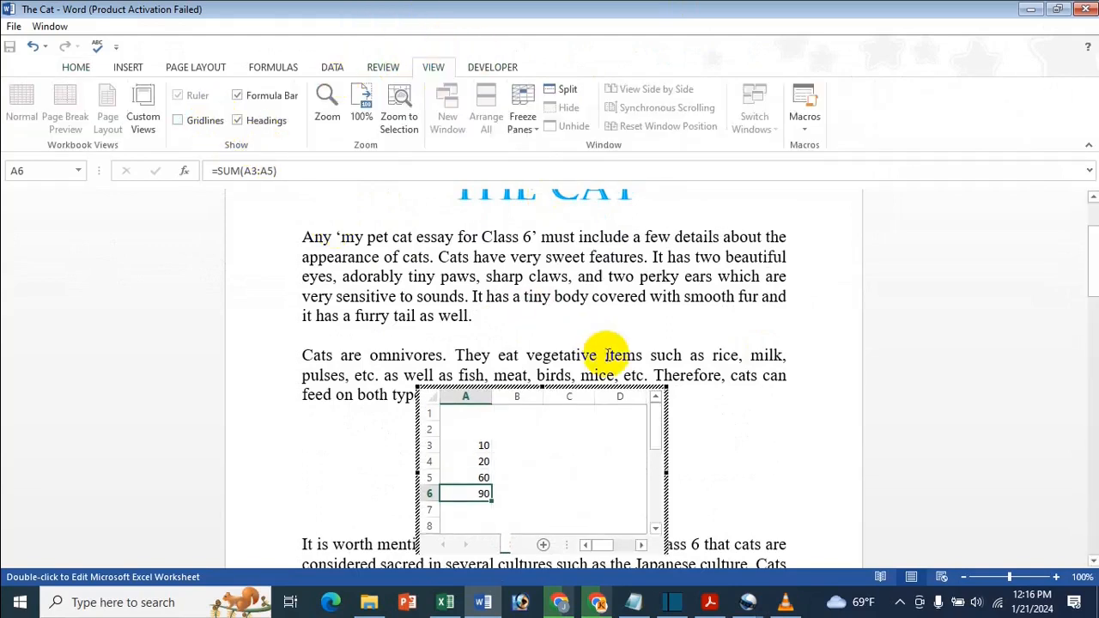
click(825, 332)
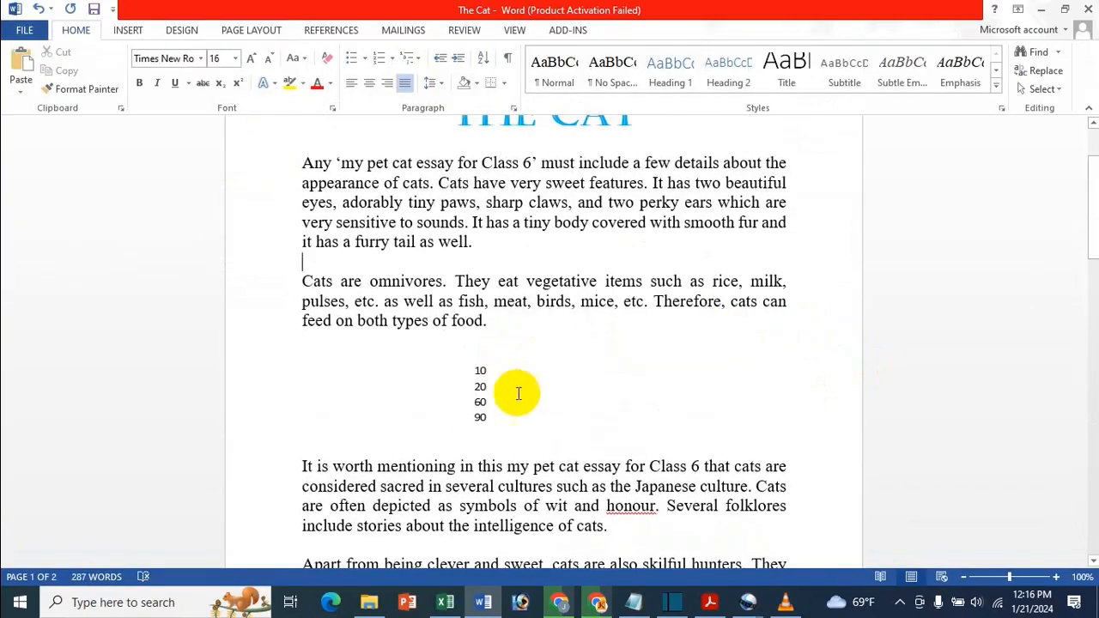
Step: Examine the embedded worksheet without gridlines in the print preview at 212% zoom and return to the document
click(522, 388)
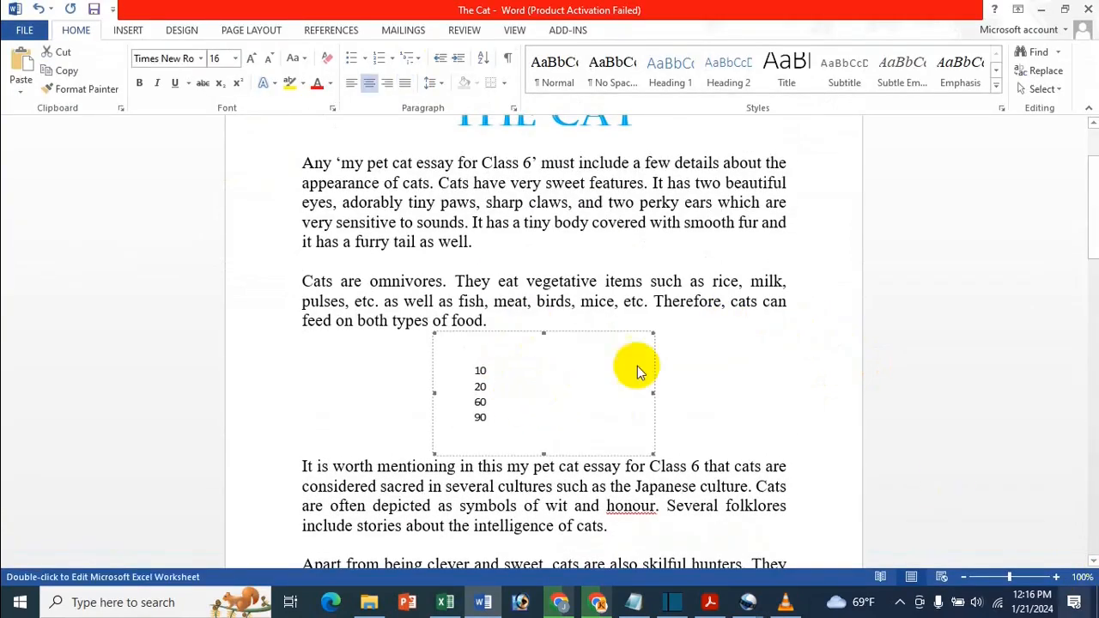
click(29, 30)
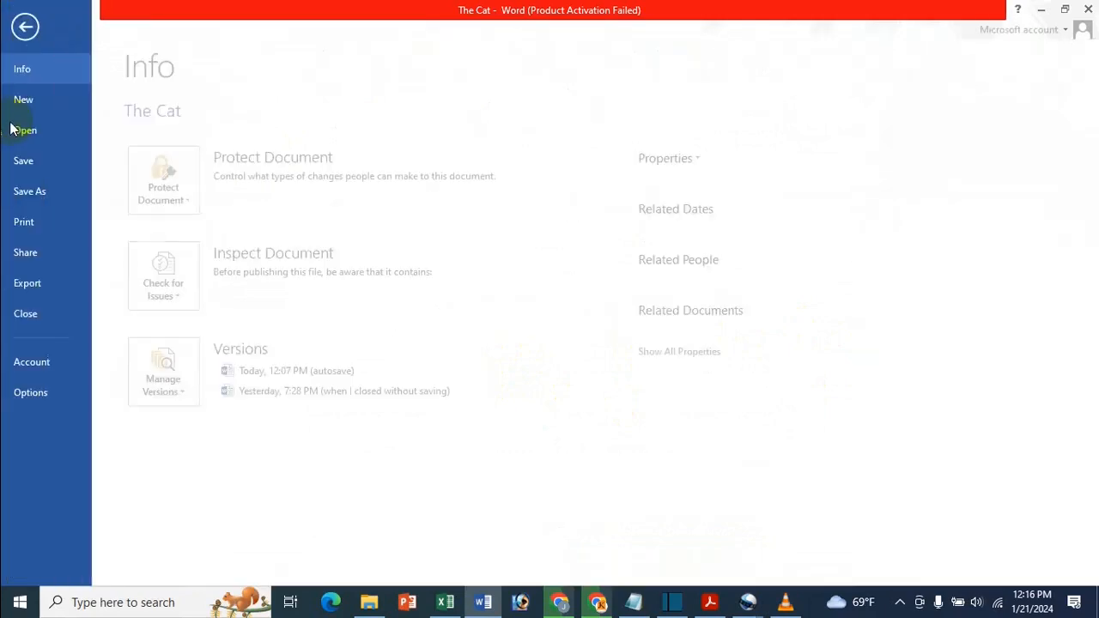
click(32, 29)
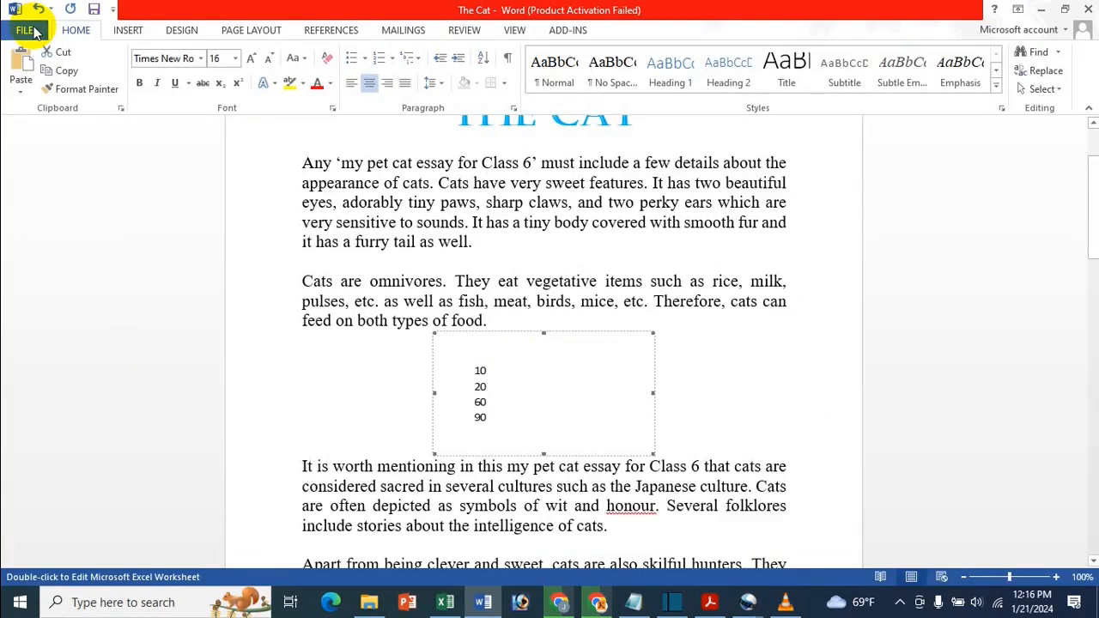
key(ctrl+p)
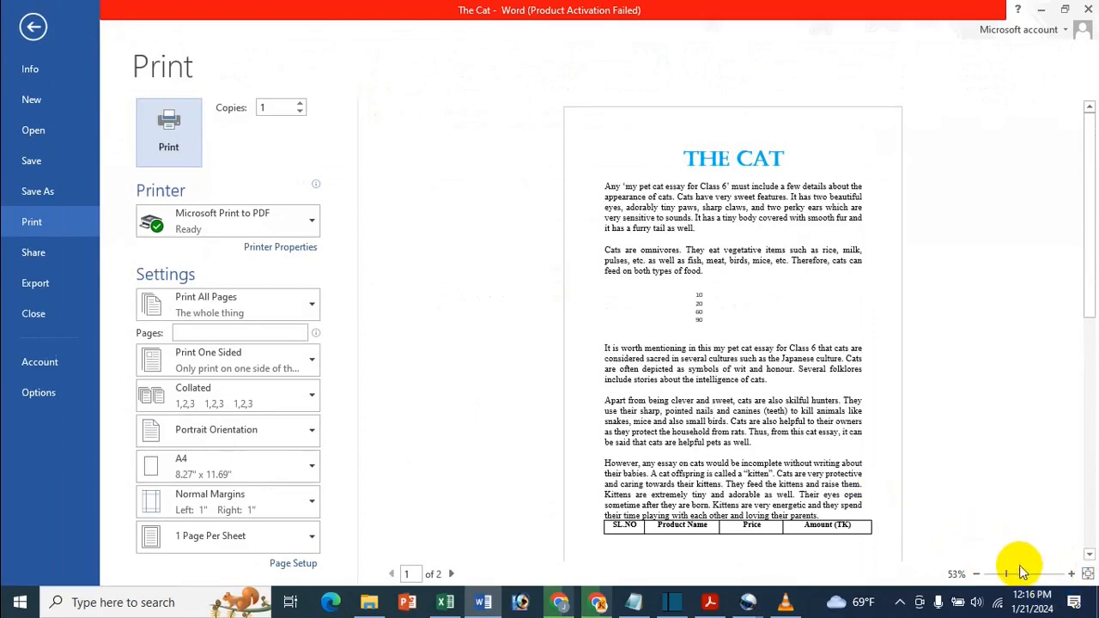
drag(1011, 575, 1035, 574)
scroll(816, 448, down, 6)
scroll(776, 344, up, 1)
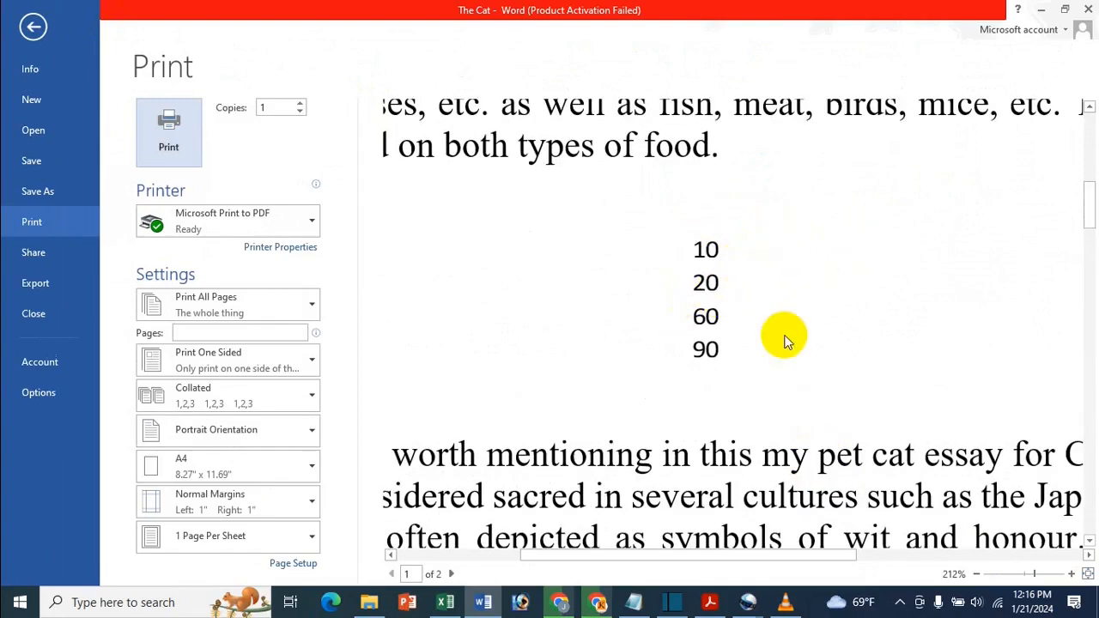
click(31, 29)
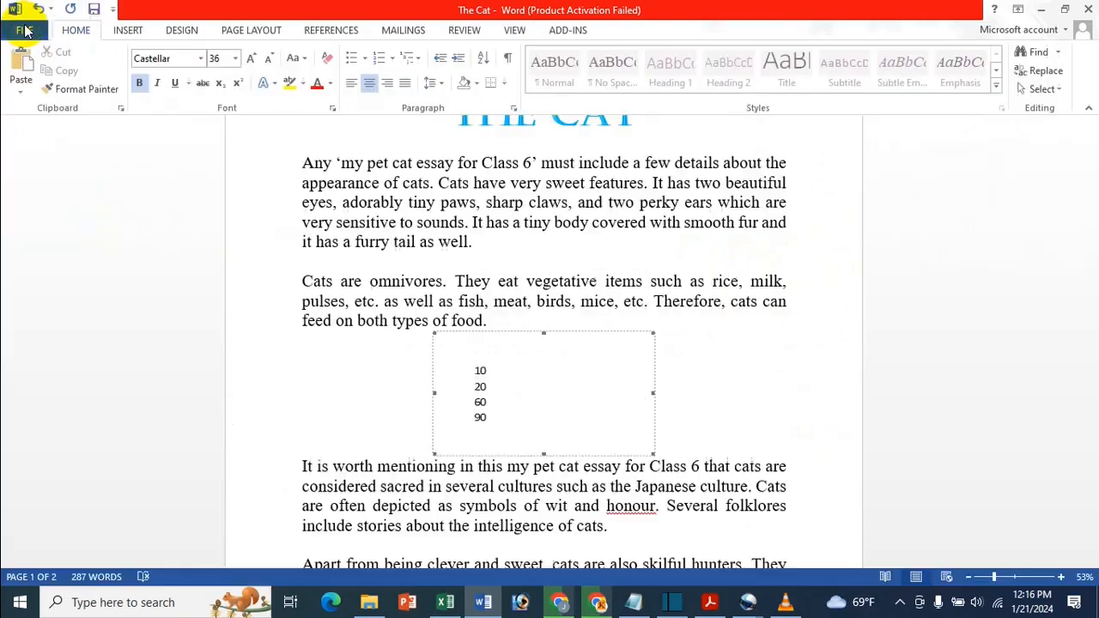
Step: Deselect the embedded worksheet and switch to the Adobe Acrobat PDF titled How To Use Excel Spreadsheet In MS Word Document Bangla
click(664, 204)
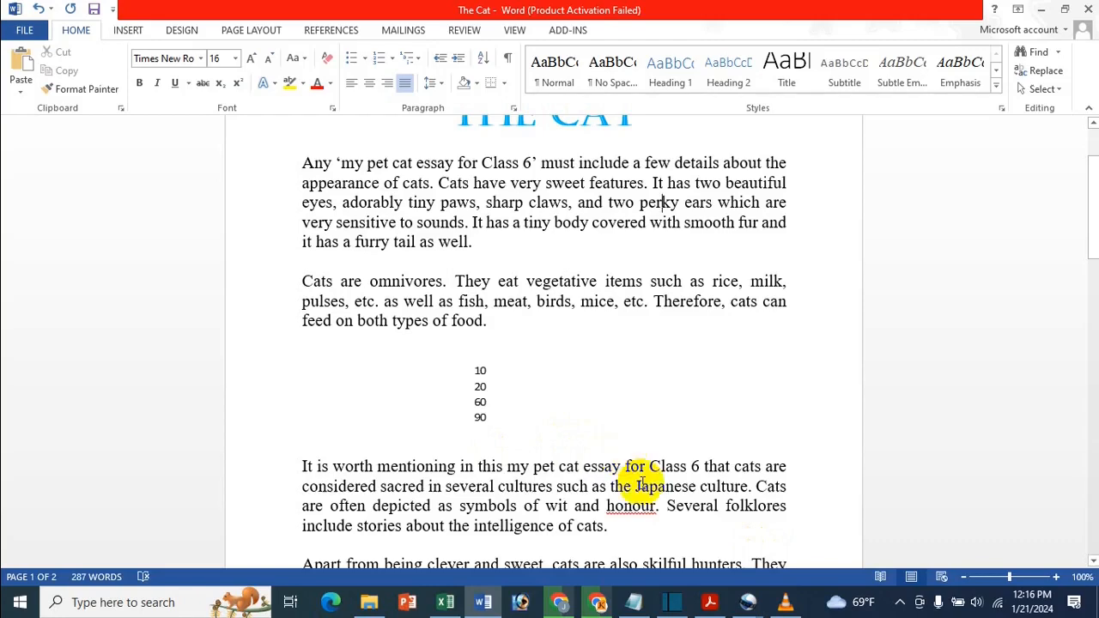
click(710, 604)
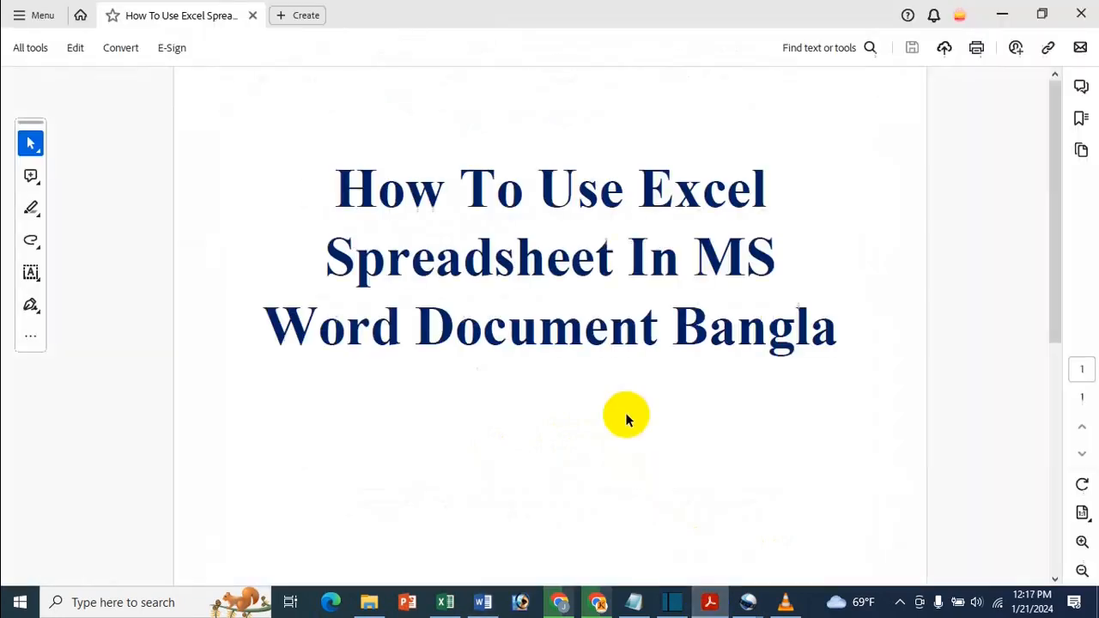